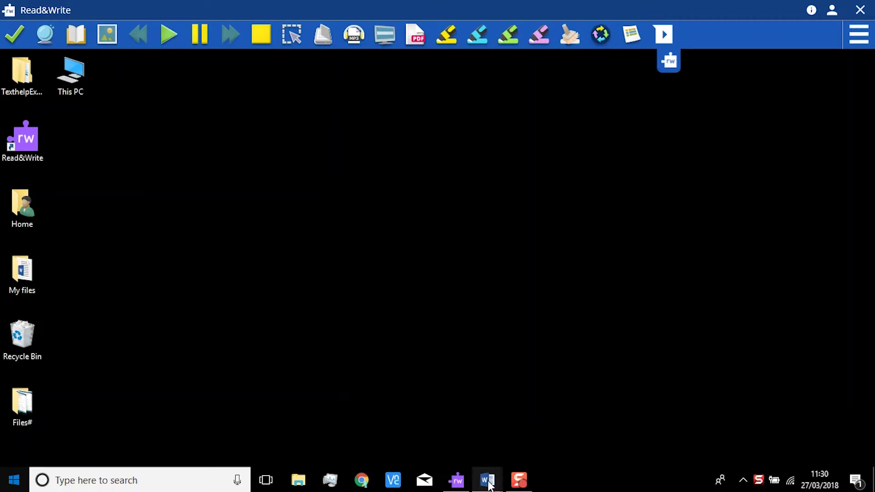
With the STEPHEN HAWKING document in front, record a voice note of about 17 seconds
{"action": "mouse_move", "coordinate": [491, 476]}
{"action": "left_click", "coordinate": [456, 435]}
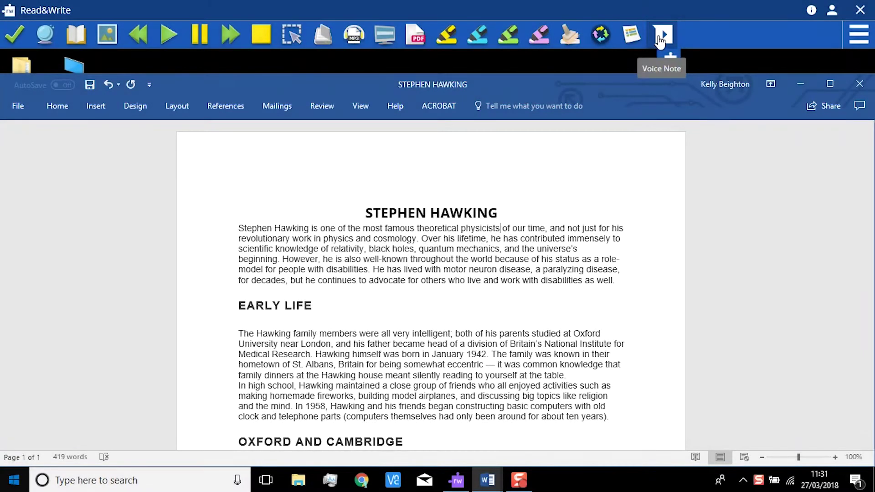
{"action": "left_click", "coordinate": [648, 51]}
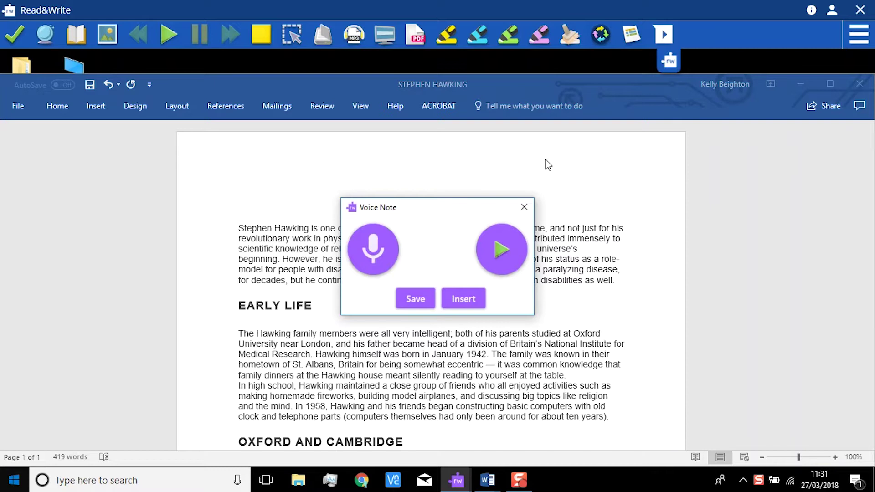
{"action": "left_click", "coordinate": [372, 252]}
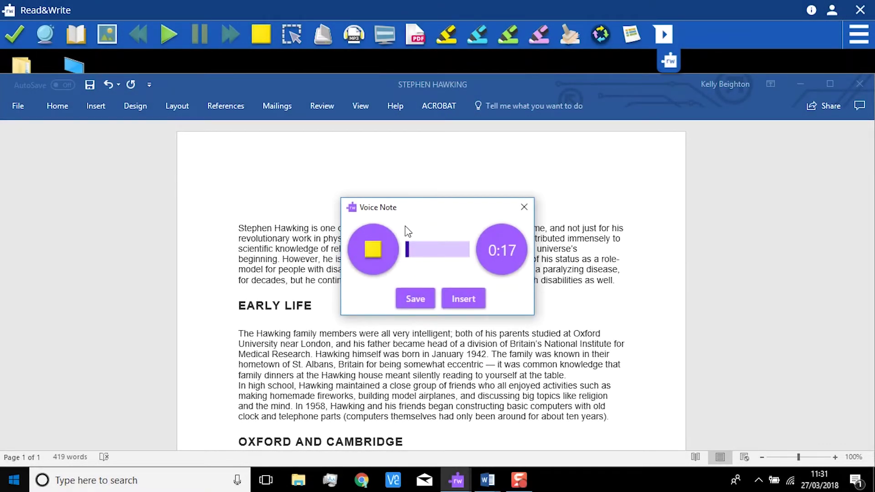
{"action": "left_click", "coordinate": [381, 247]}
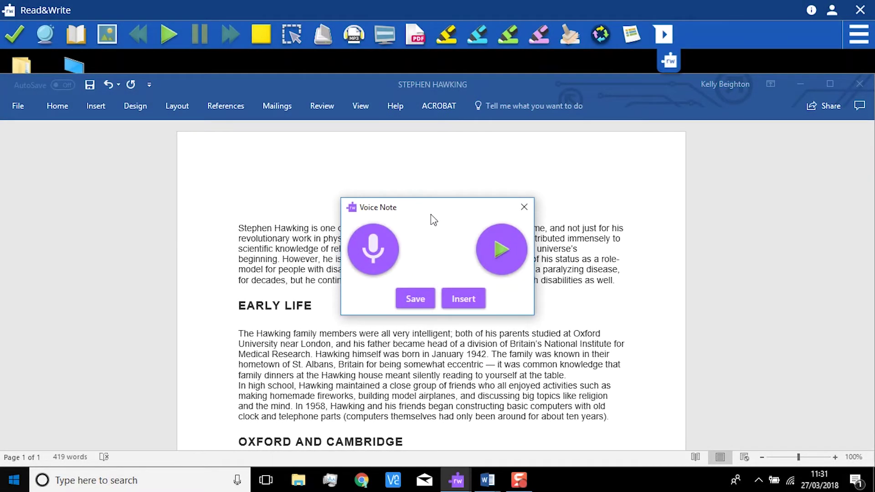
Insert the recording as a comment on the word physicists and close the Voice Note window
{"action": "left_click", "coordinate": [463, 301]}
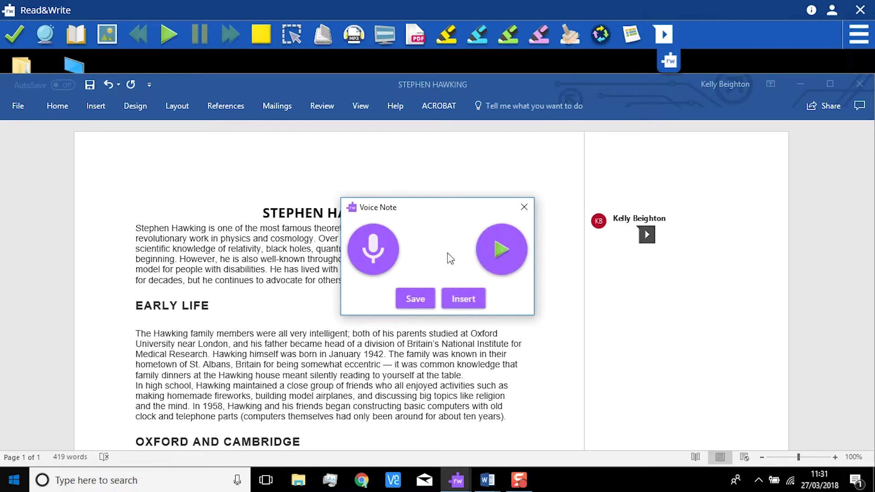
{"action": "left_click", "coordinate": [524, 206]}
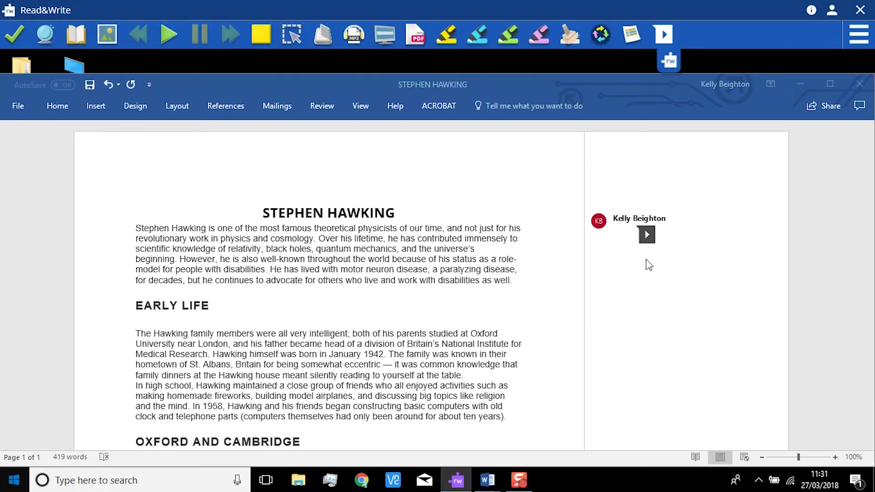
{"action": "left_click", "coordinate": [649, 261]}
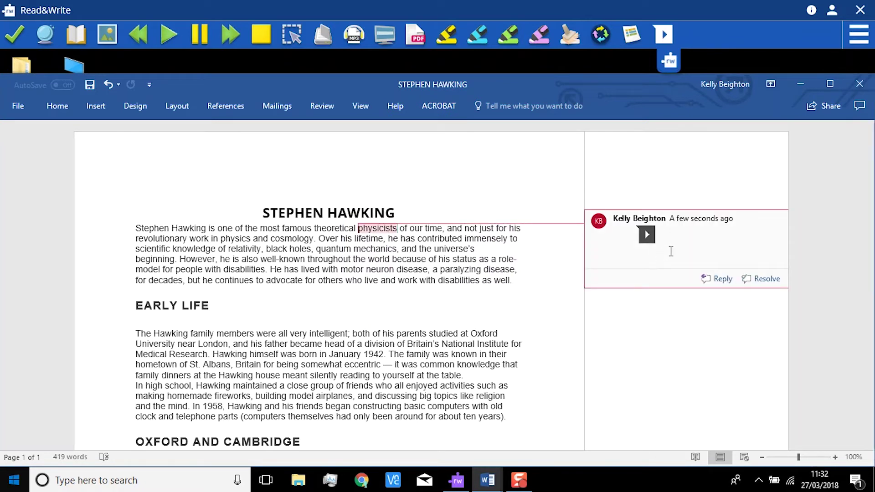
Play back the comment's MP3 in Groove Music, then save the STEPHEN HAWKING document
{"action": "double_click", "coordinate": [647, 235]}
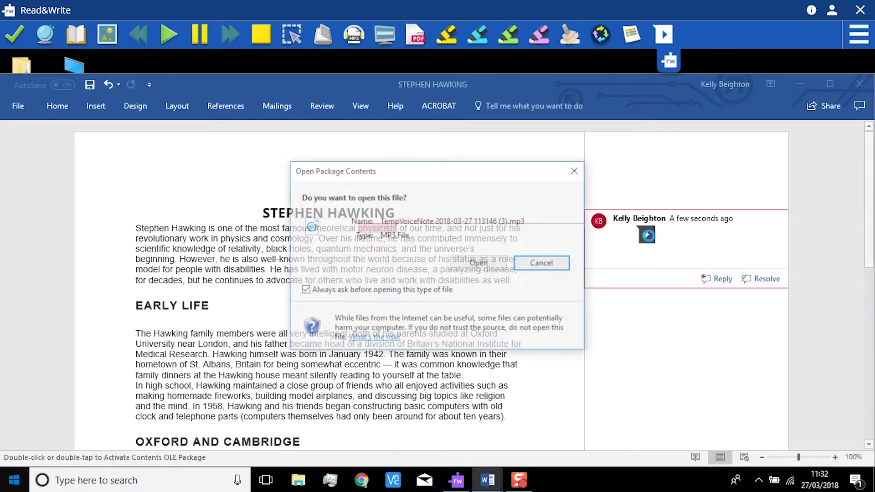
{"action": "left_click", "coordinate": [495, 263]}
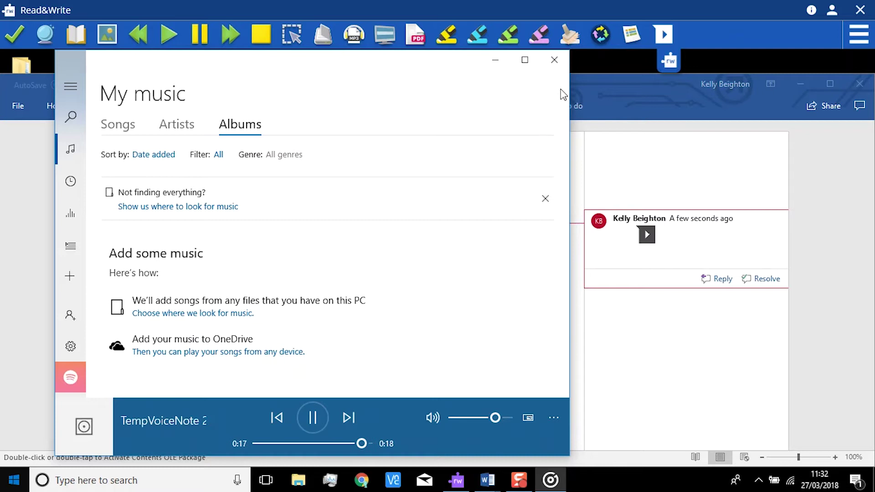
{"action": "left_click", "coordinate": [554, 60]}
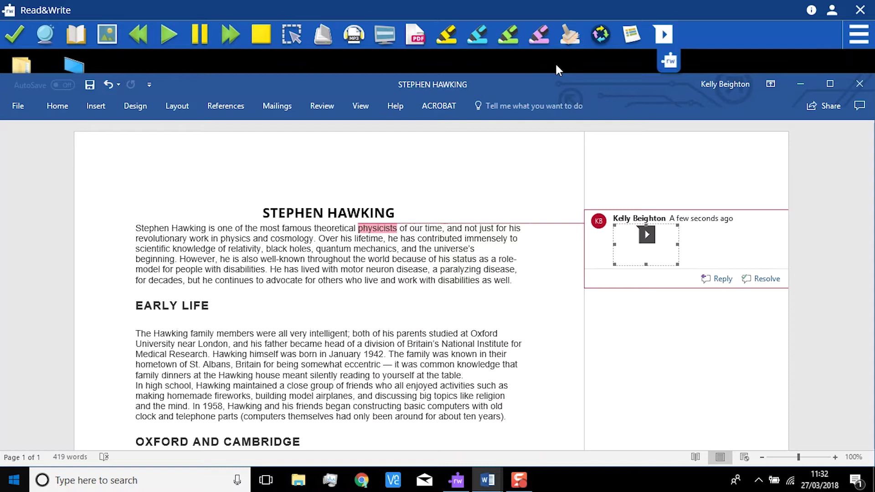
{"action": "key", "text": "ctrl+s"}
Minimise the STEPHEN HAWKING document and record a short voice note over blank Document2
{"action": "left_click", "coordinate": [797, 84]}
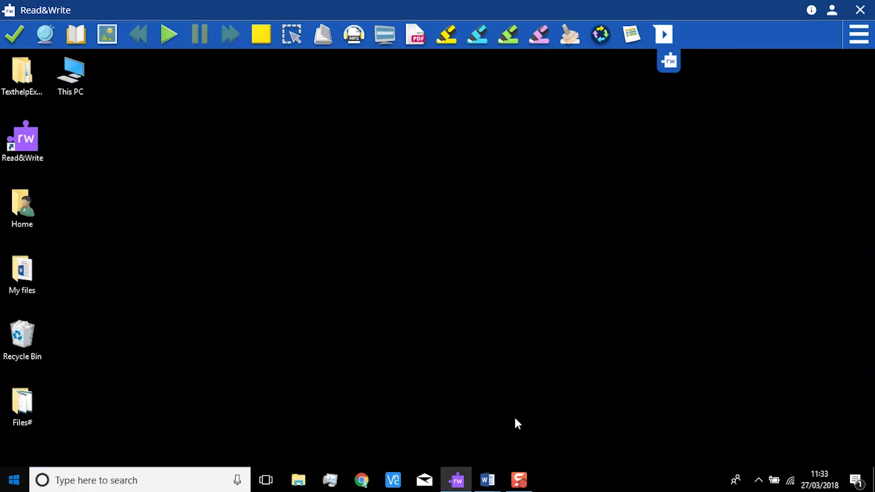
{"action": "mouse_move", "coordinate": [489, 487]}
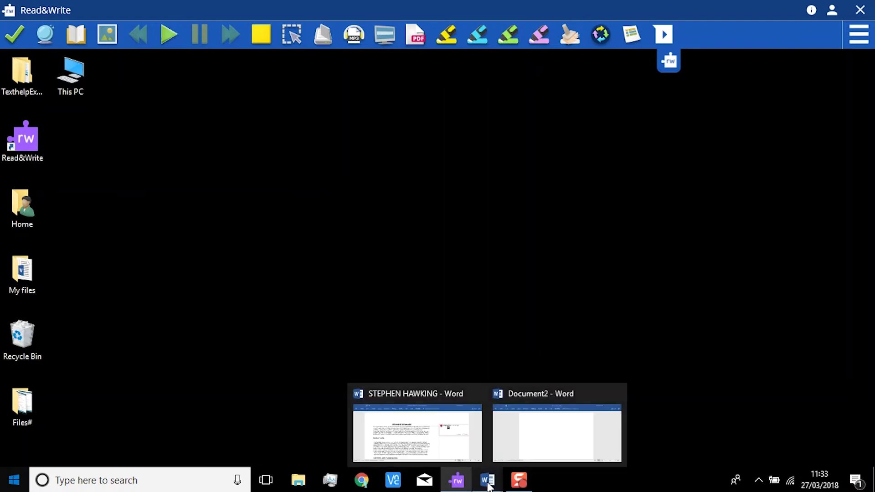
{"action": "left_click", "coordinate": [551, 431]}
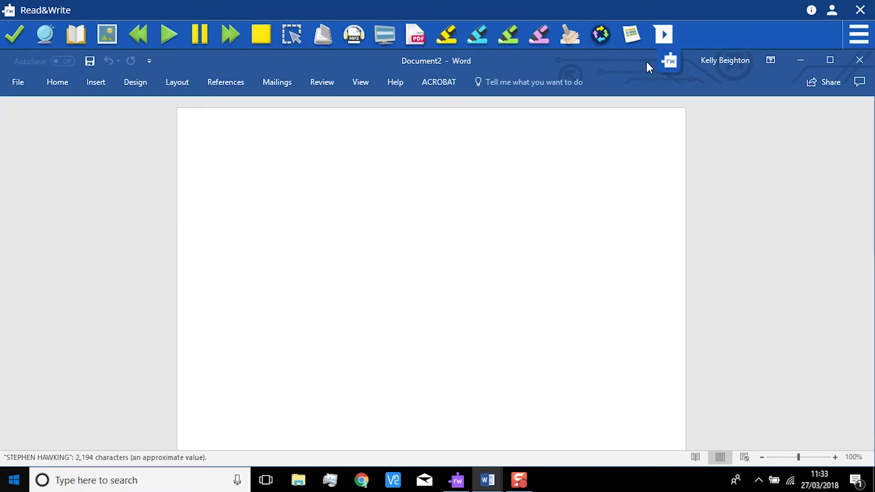
{"action": "left_click", "coordinate": [662, 35]}
{"action": "left_click", "coordinate": [373, 248]}
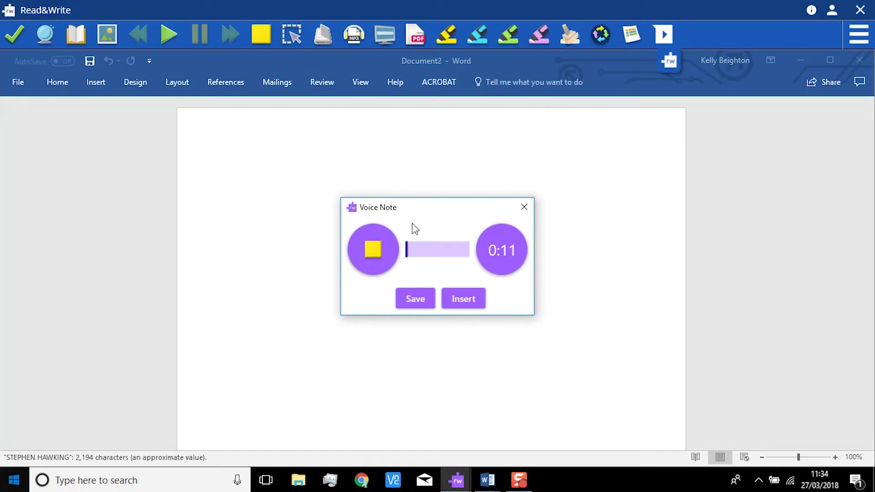
{"action": "left_click", "coordinate": [383, 249]}
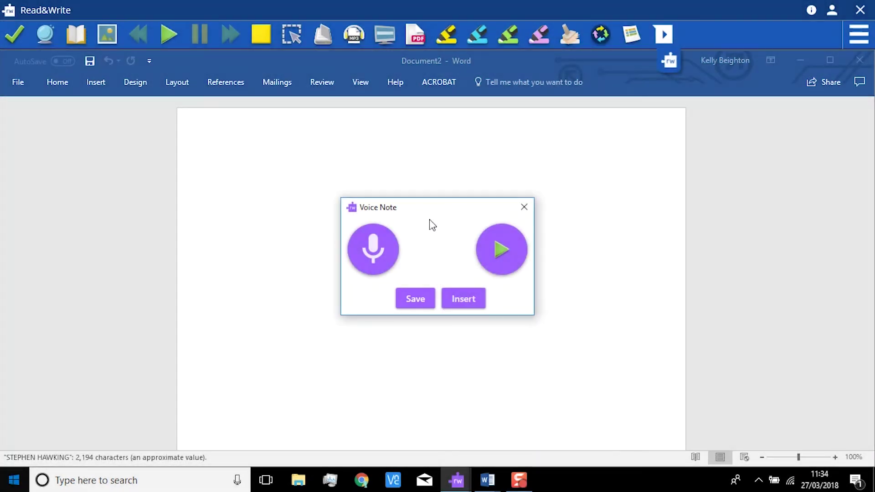
Save the recording as the MP3 file 'Voice Note 1' in Documents
{"action": "left_click", "coordinate": [421, 297]}
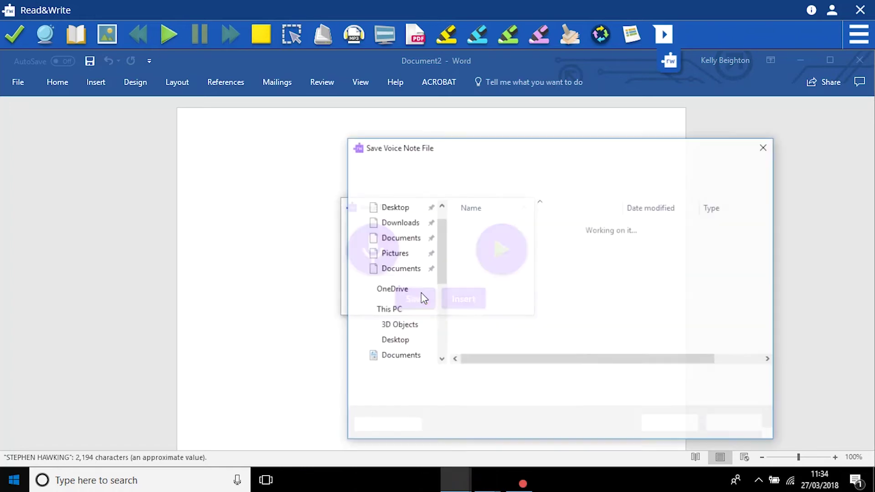
{"action": "type", "text": "Voice "}
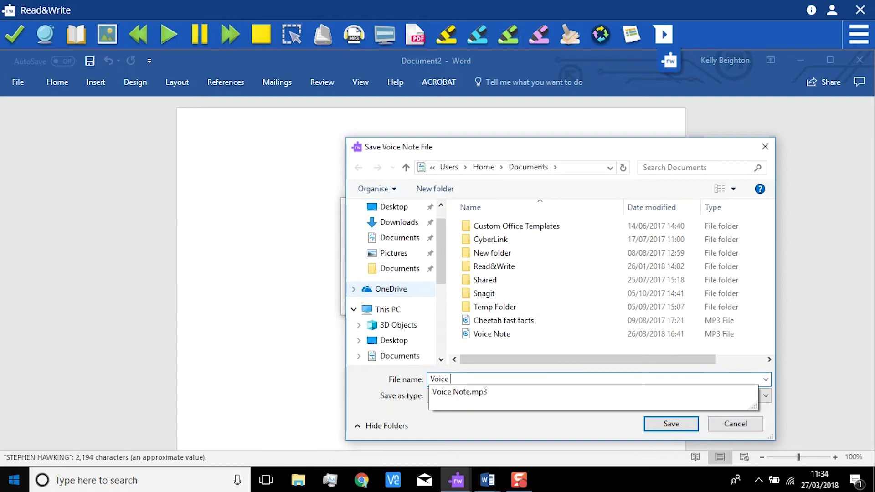
{"action": "type", "text": "Note 1"}
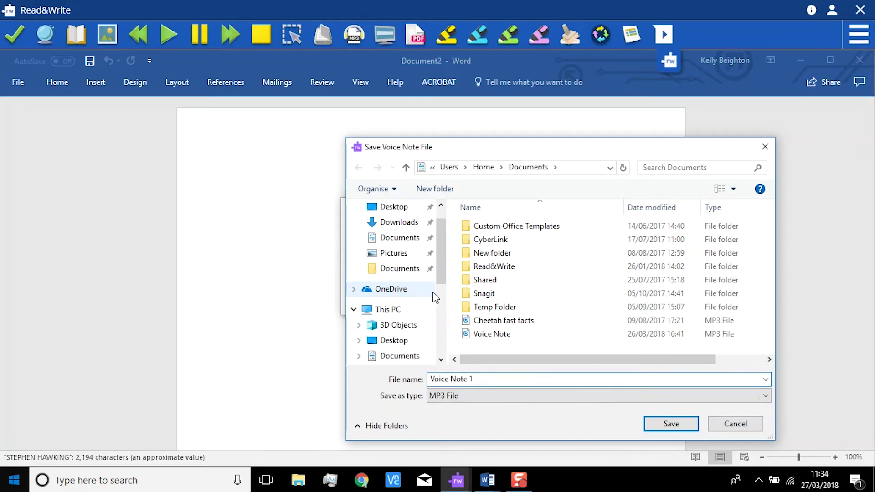
{"action": "left_click", "coordinate": [656, 424]}
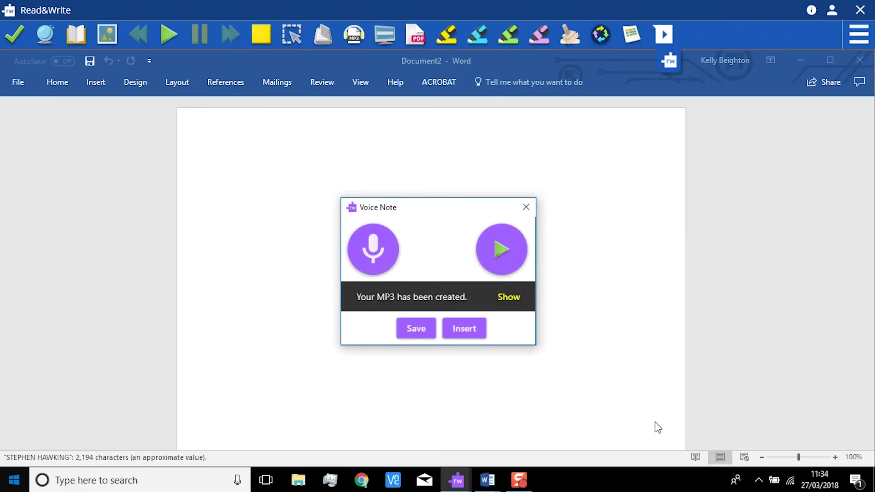
Show the saved Voice Note 1 MP3 in File Explorer, then close the Voice Note window
{"action": "left_click", "coordinate": [513, 298]}
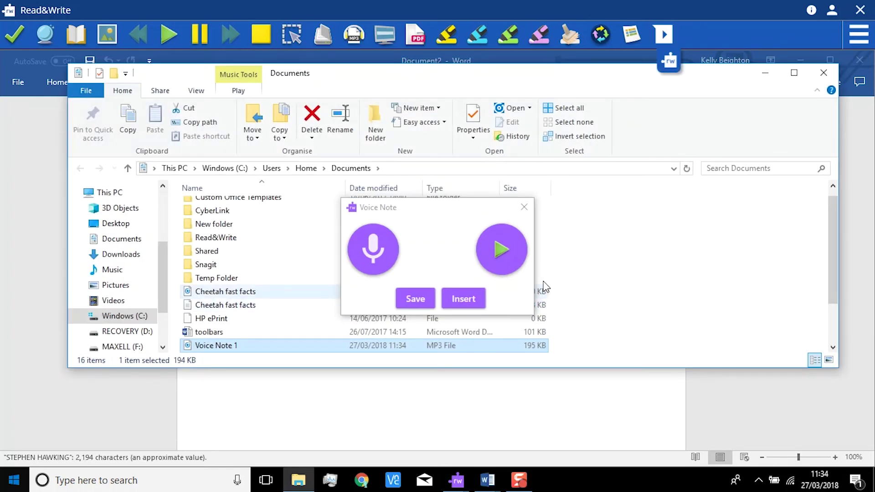
{"action": "left_click", "coordinate": [524, 206]}
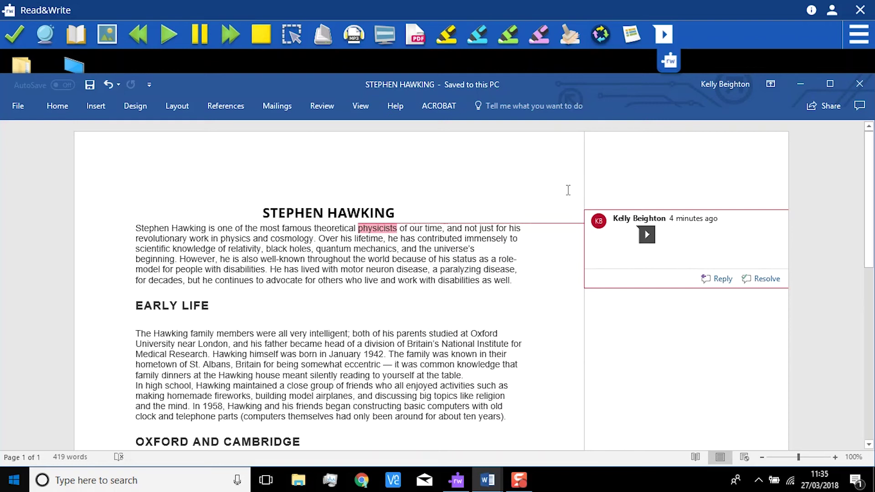
Open Read&Write's full settings and view the Voice Note category
{"action": "left_click", "coordinate": [859, 34]}
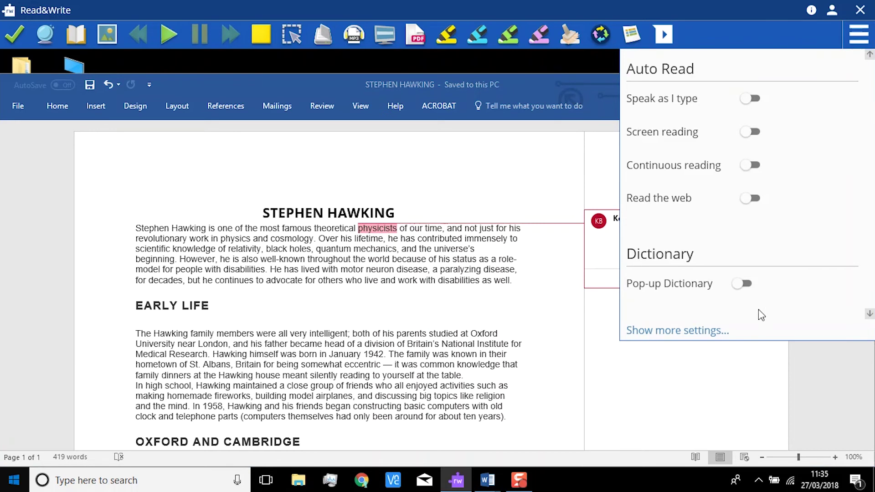
{"action": "left_click", "coordinate": [679, 340]}
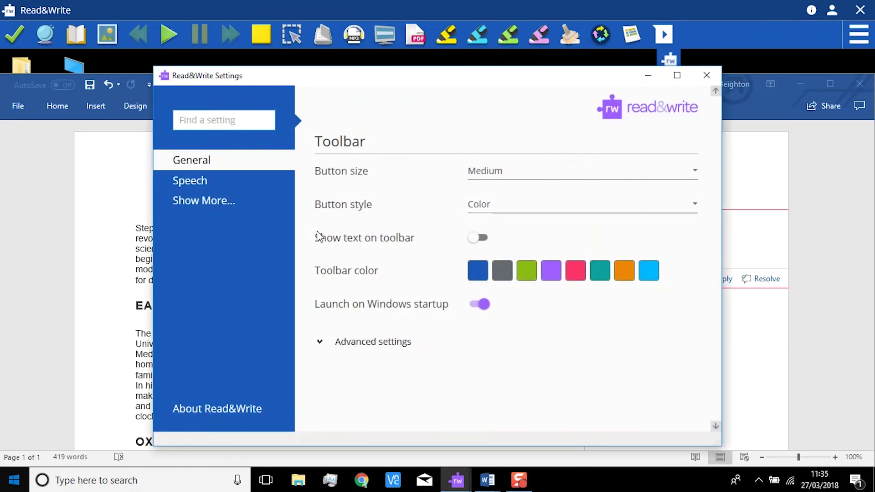
{"action": "left_click", "coordinate": [220, 201]}
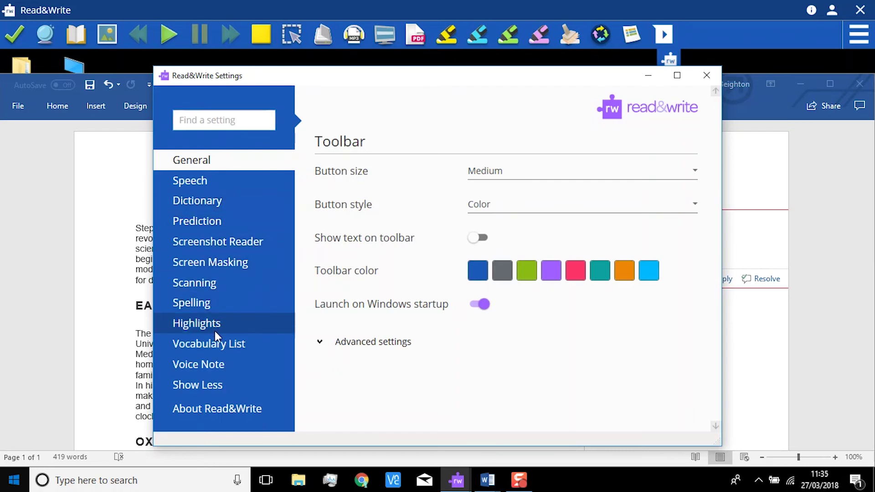
{"action": "left_click", "coordinate": [216, 362]}
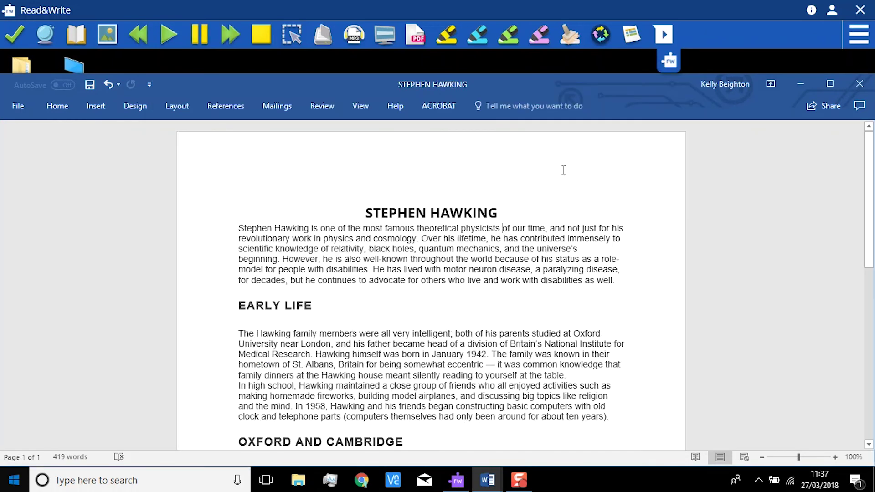
Record an 8-second voice note and insert it inline after physicists in the opening paragraph
{"action": "left_click", "coordinate": [656, 38]}
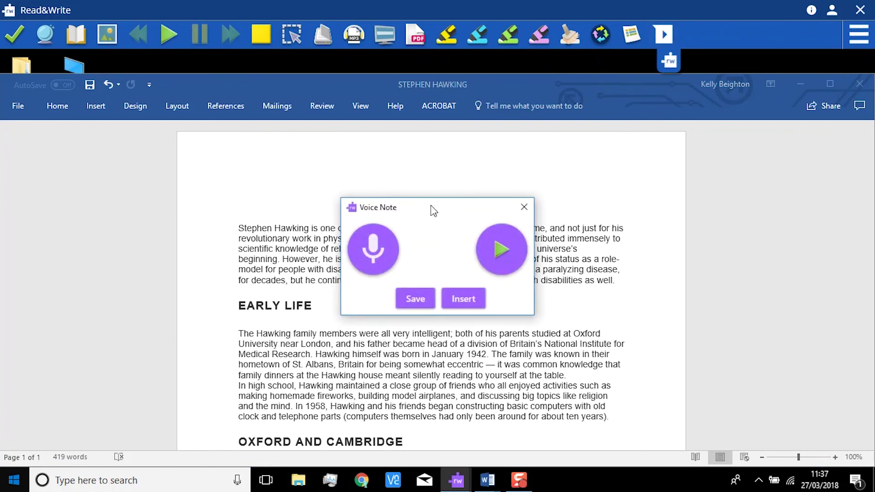
{"action": "left_click", "coordinate": [387, 244]}
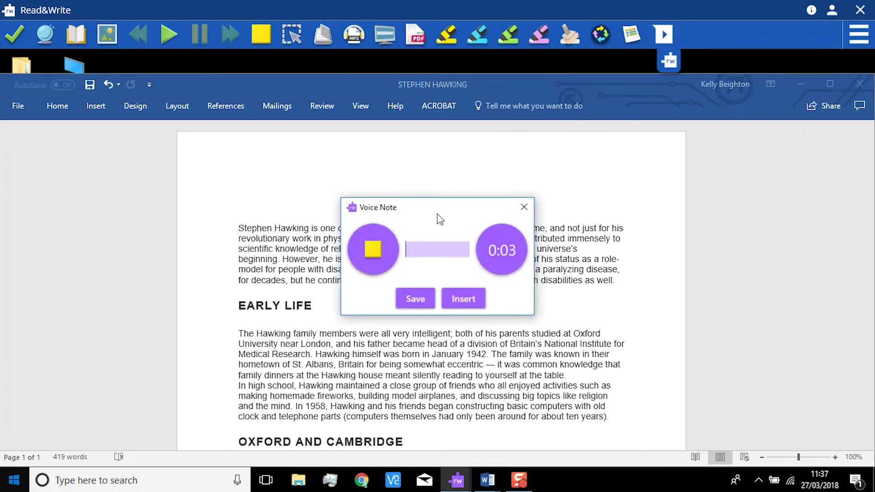
{"action": "left_click", "coordinate": [385, 249]}
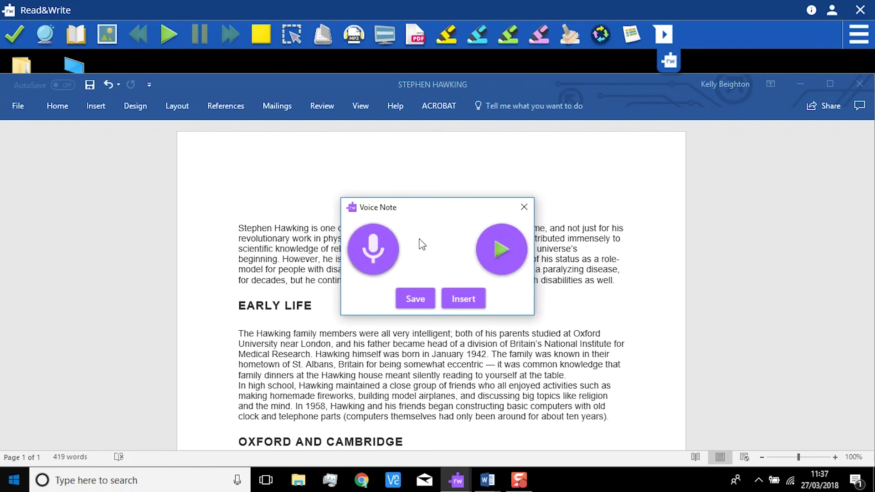
{"action": "left_click", "coordinate": [463, 301]}
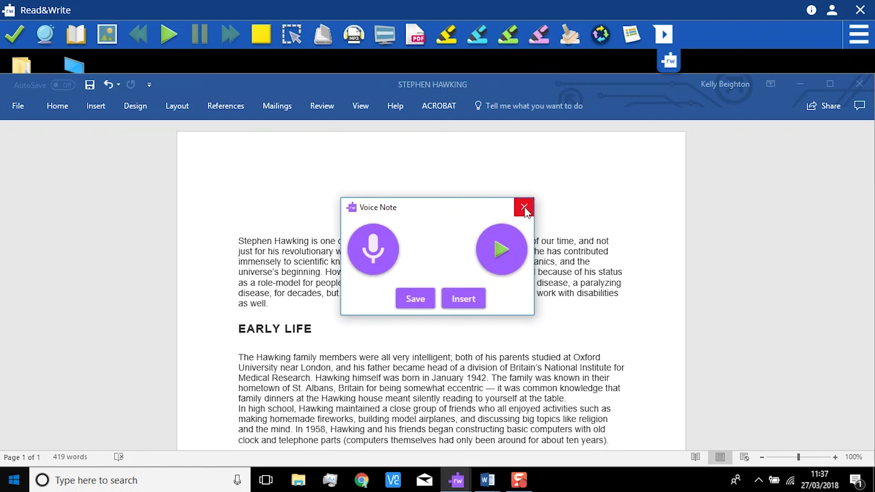
{"action": "left_click", "coordinate": [524, 207]}
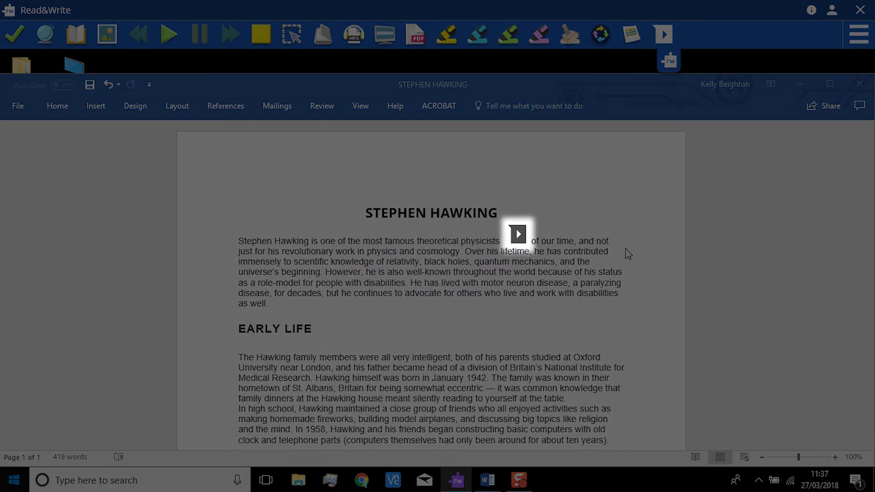